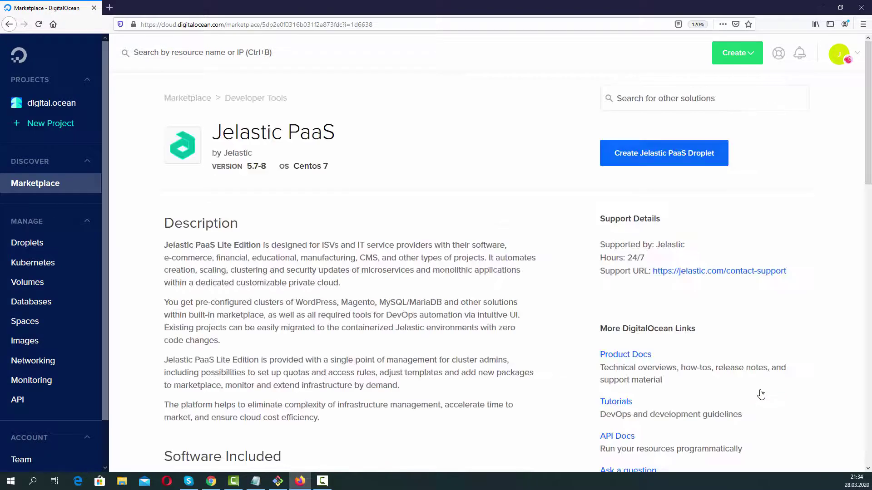
Start a Jelastic PaaS droplet in the Frankfurt region using the existing SSH key.
click(703, 164)
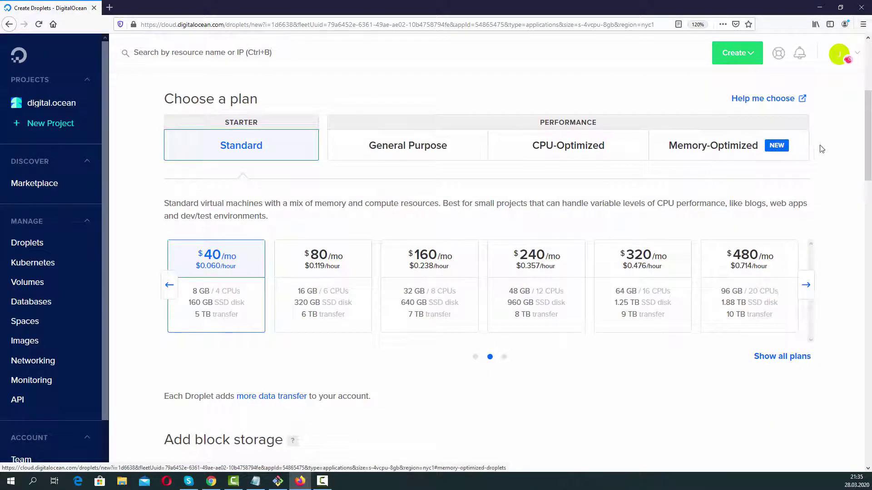
drag(868, 143, 868, 314)
click(759, 223)
click(278, 98)
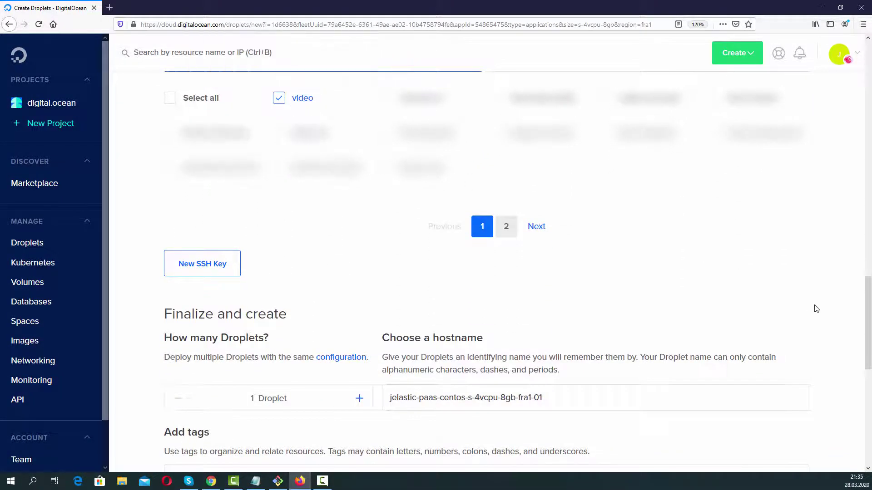
Name the droplet my-jelastic-paas, create it, and open a Git Bash terminal.
scroll(504, 363, down, 5)
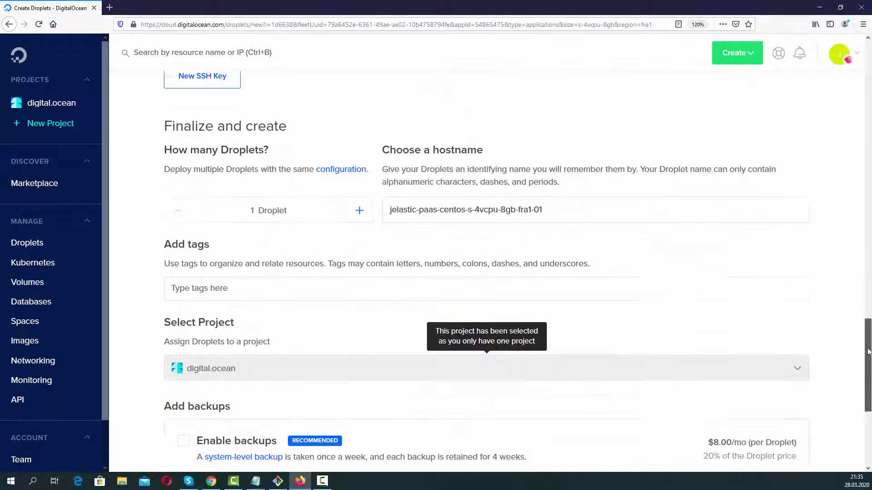
drag(568, 173, 345, 176)
text(my-jelast)
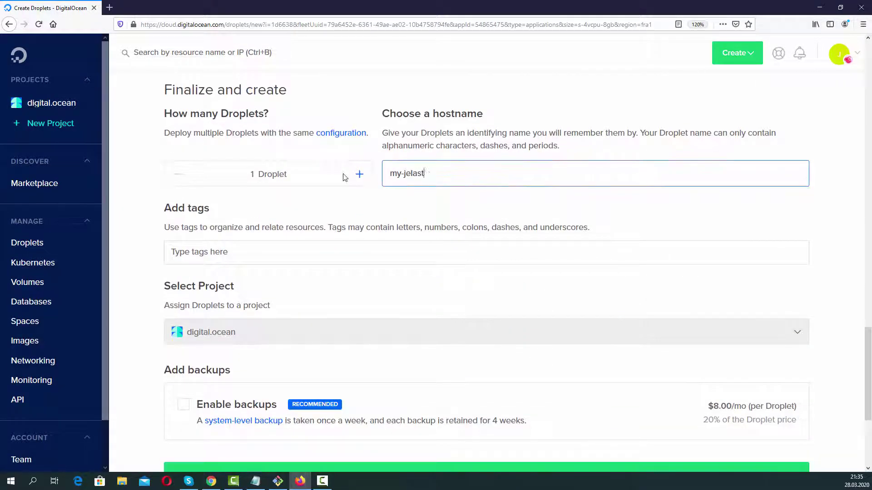
text(ic-paas)
scroll(726, 290, down, 3)
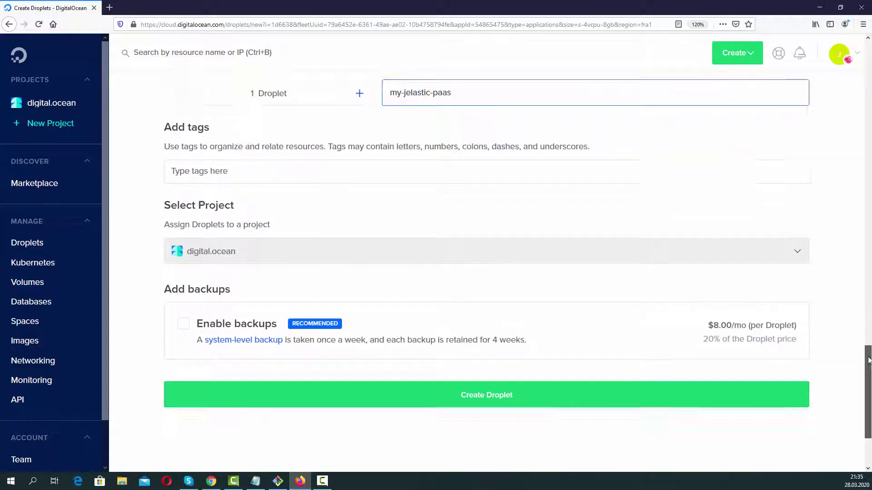
click(657, 342)
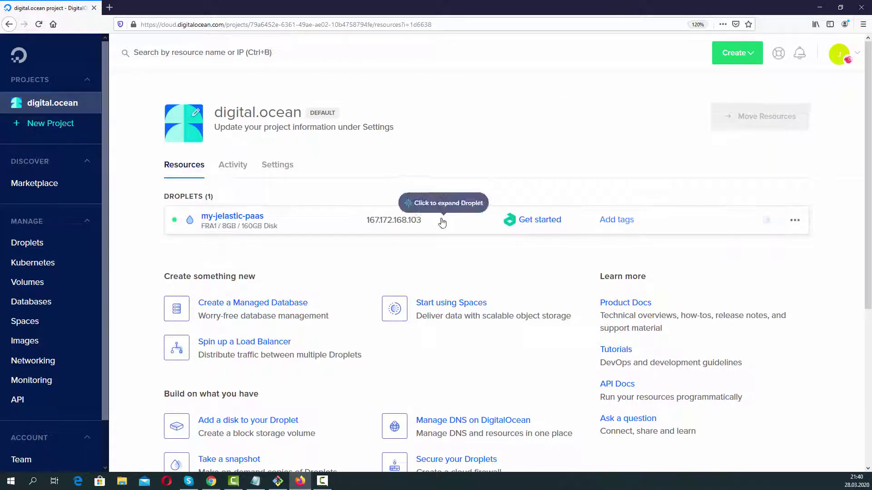
click(278, 482)
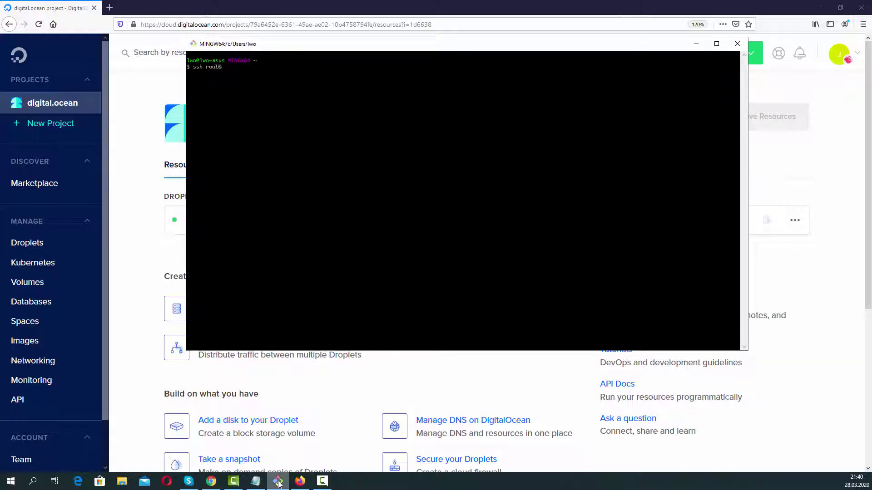
SSH into the droplet as root and confirm running the Jelastic installation.
text(ssh root@)
text(167.172.168.103)
text(yes)
key(Return)
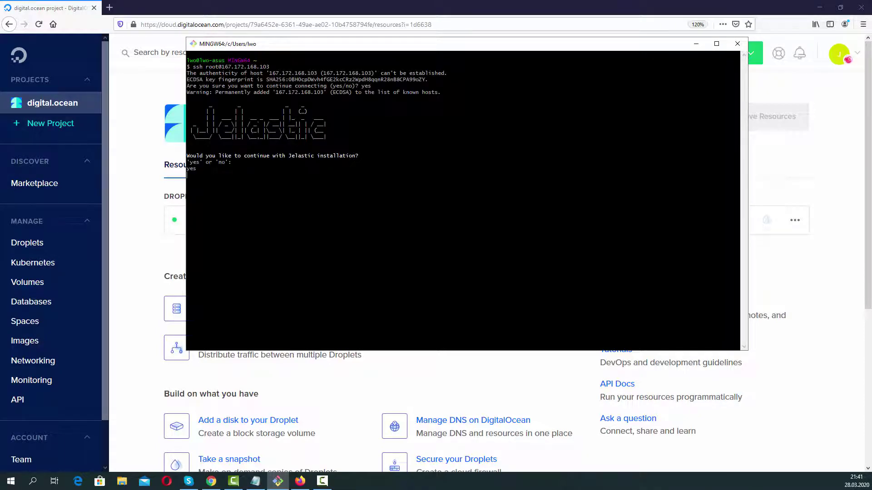
text(yes)
key(Return)
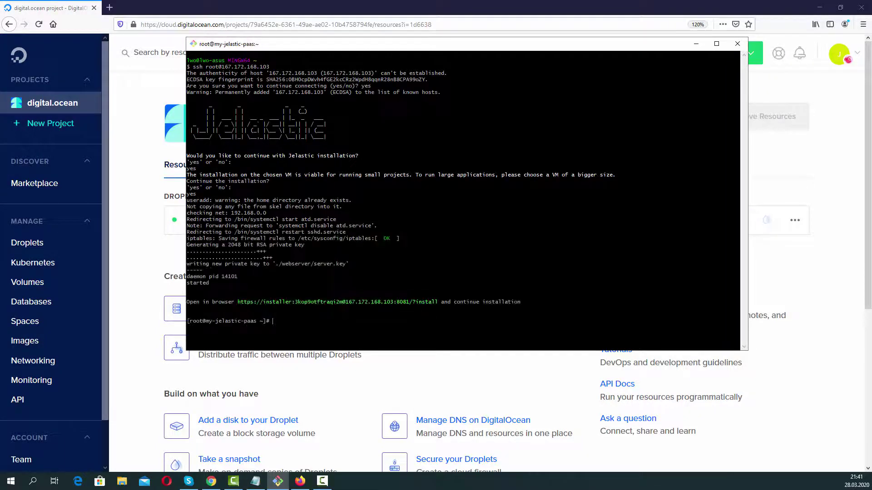
Copy the printed installer URL and open a new browser tab.
drag(237, 302, 437, 302)
right_click(437, 302)
click(448, 319)
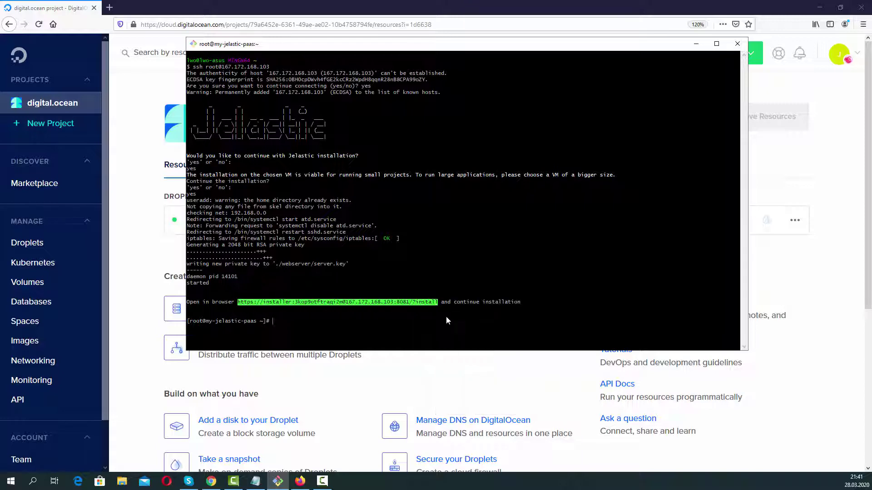
click(108, 7)
Load the installer URL and proceed past the certificate warning.
right_click(176, 24)
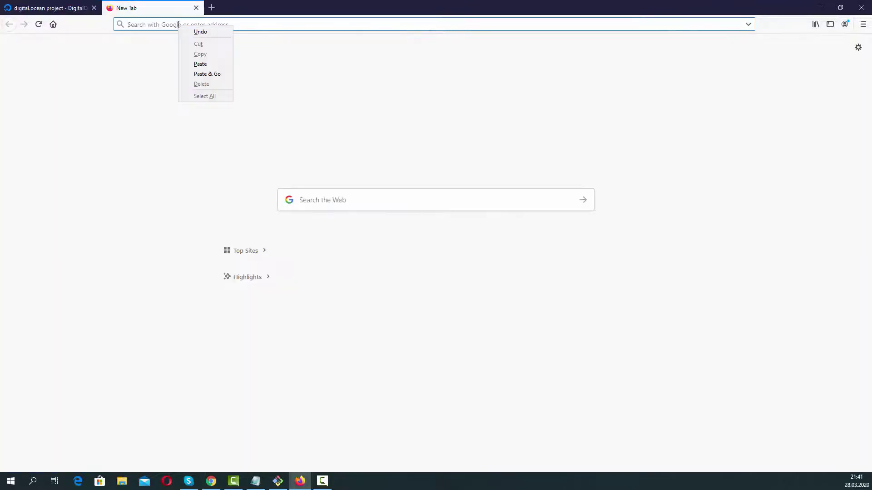
click(200, 72)
click(568, 301)
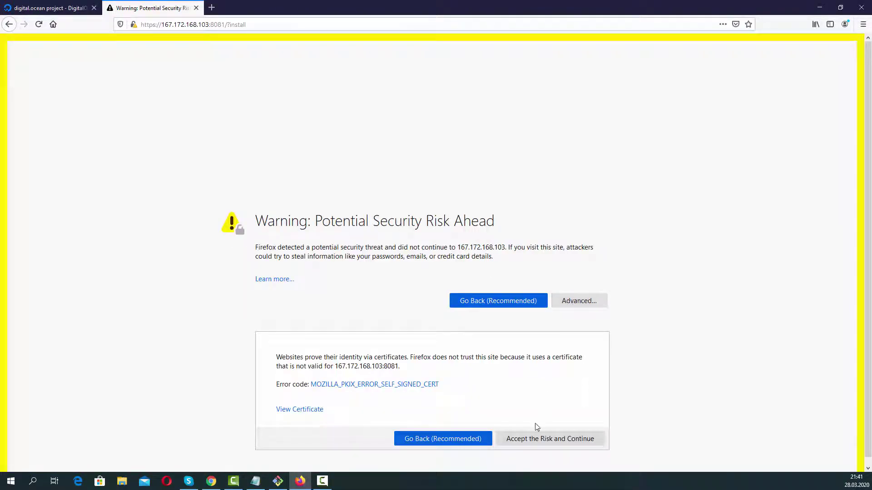
click(535, 441)
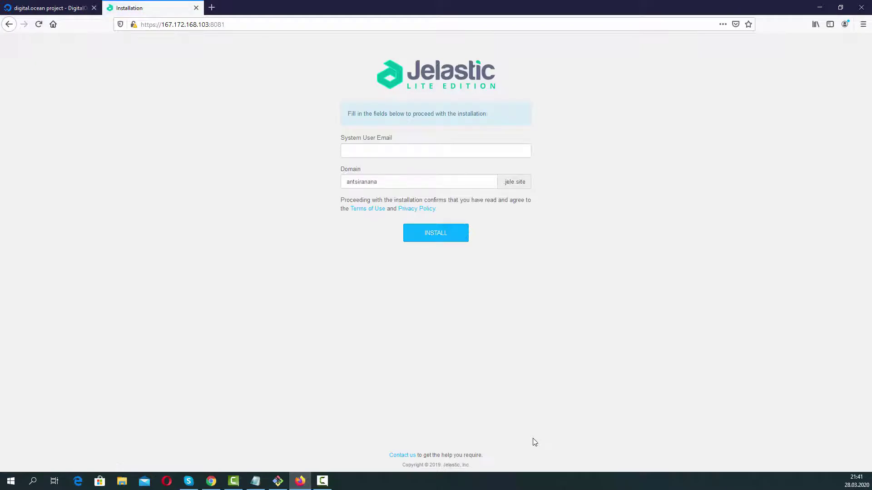
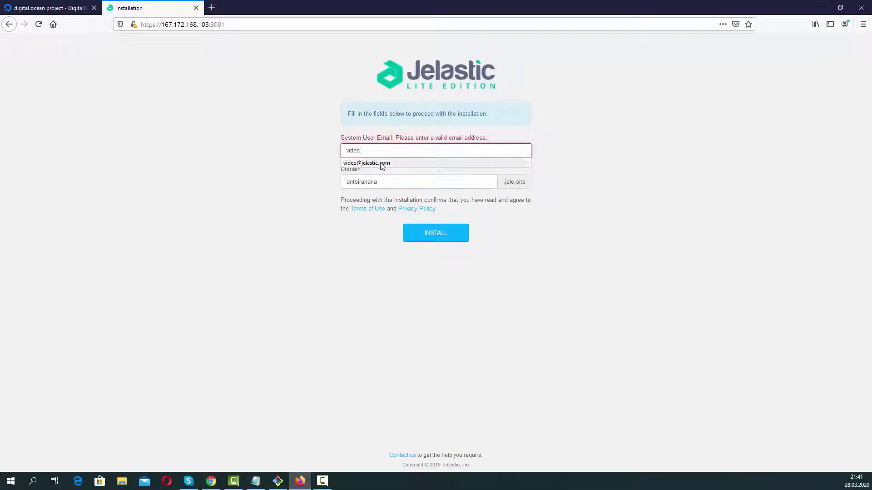
Enter the system user email, set the domain to kafka, and start installing.
click(379, 163)
drag(385, 177, 325, 179)
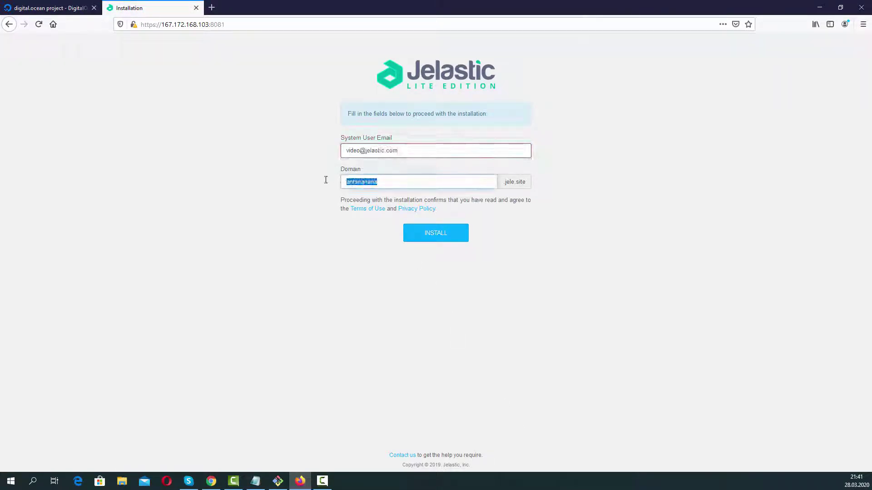
text(kafka)
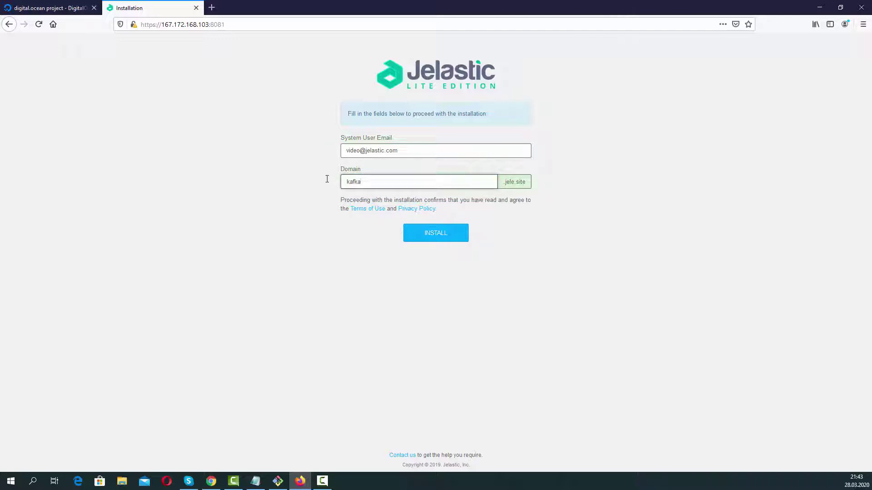
click(456, 240)
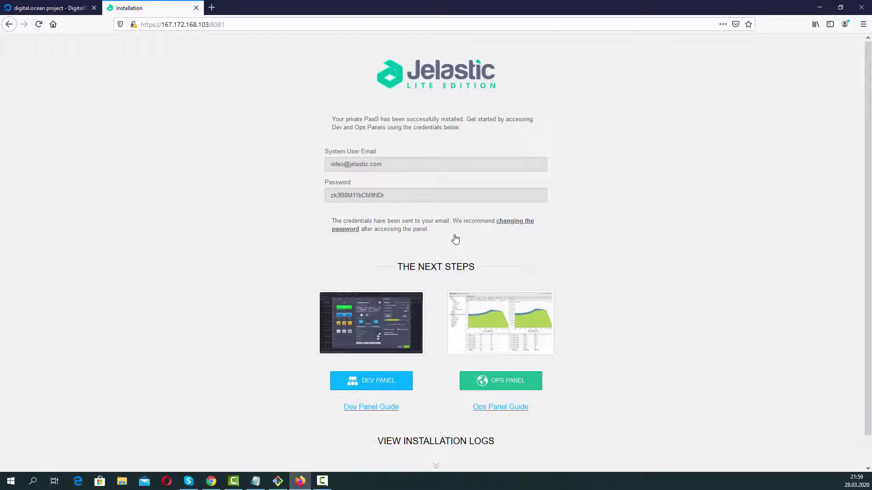
Copy the generated PaaS password from the credentials page.
double_click(364, 196)
right_click(363, 195)
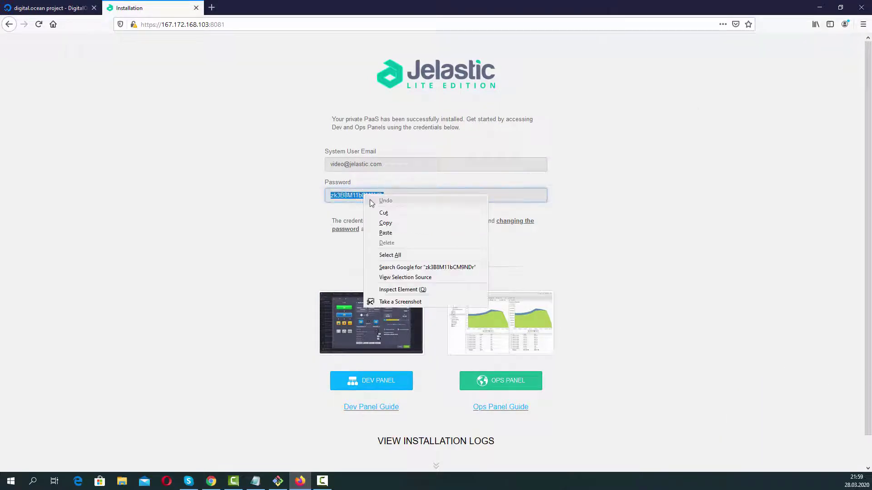
click(379, 223)
Open the developer dashboard and accept the terms of use.
click(380, 382)
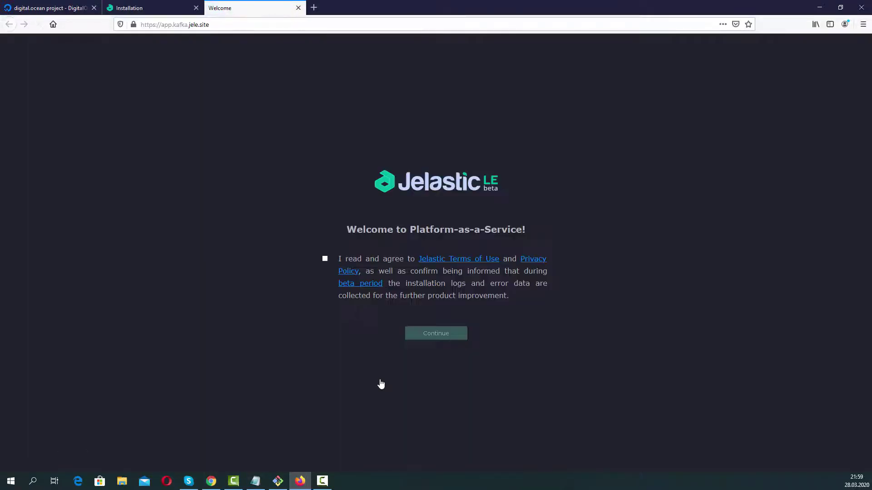
click(325, 260)
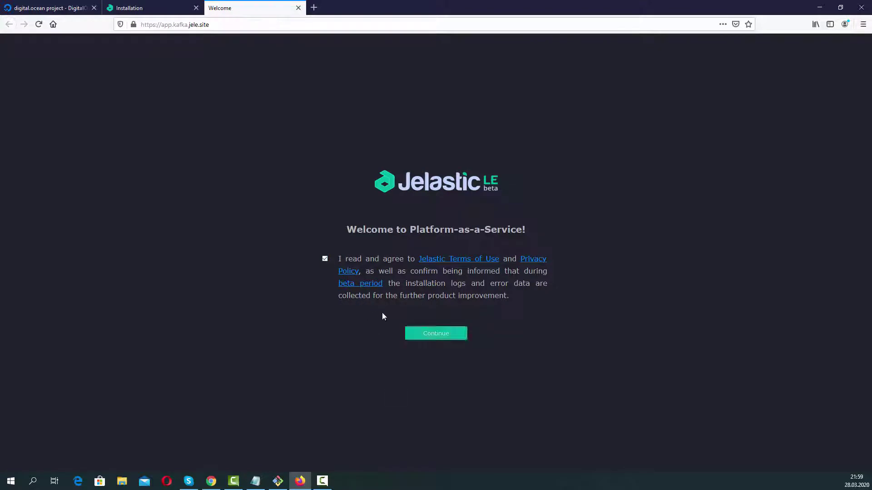
click(416, 335)
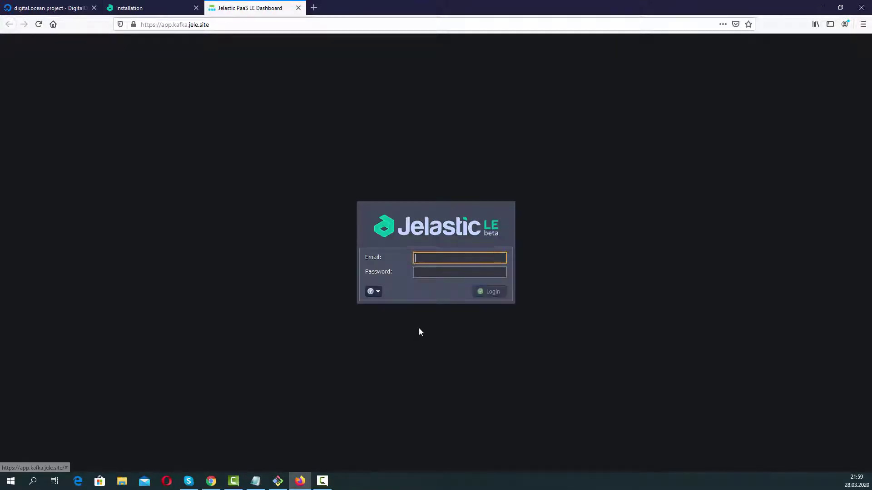
Log in with the saved email and the copied password.
click(430, 255)
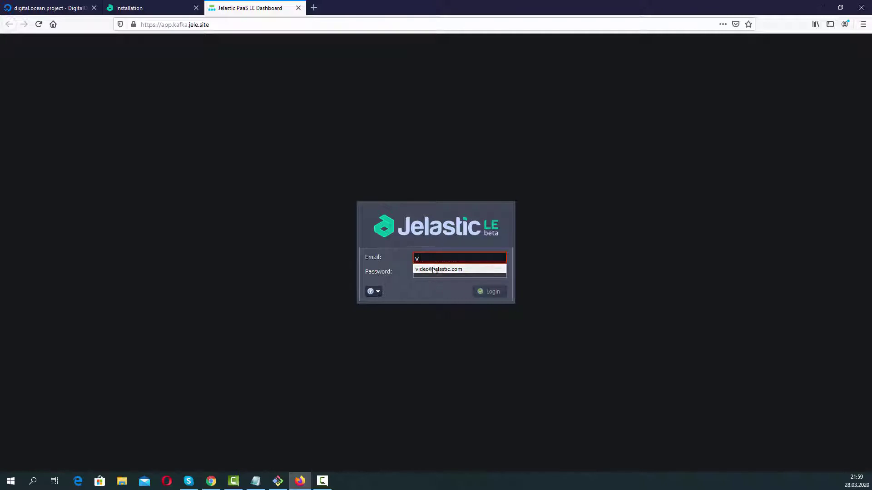
click(432, 269)
click(433, 269)
right_click(433, 269)
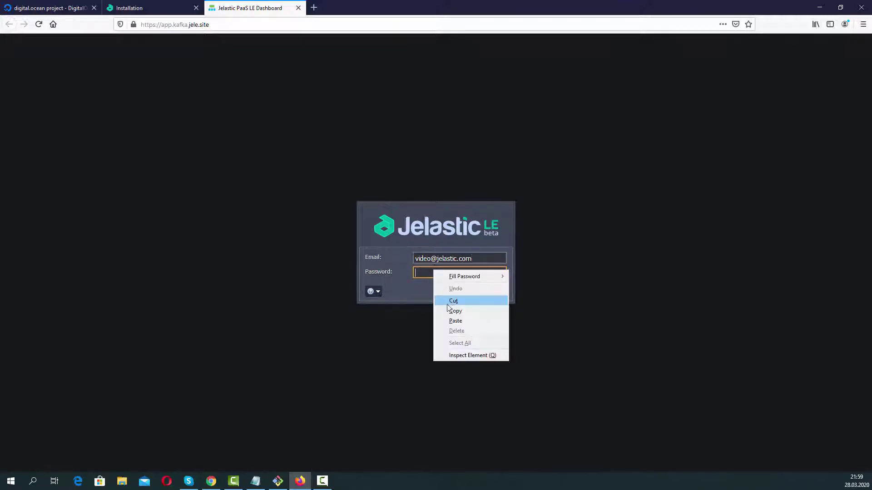
click(481, 300)
key(Return)
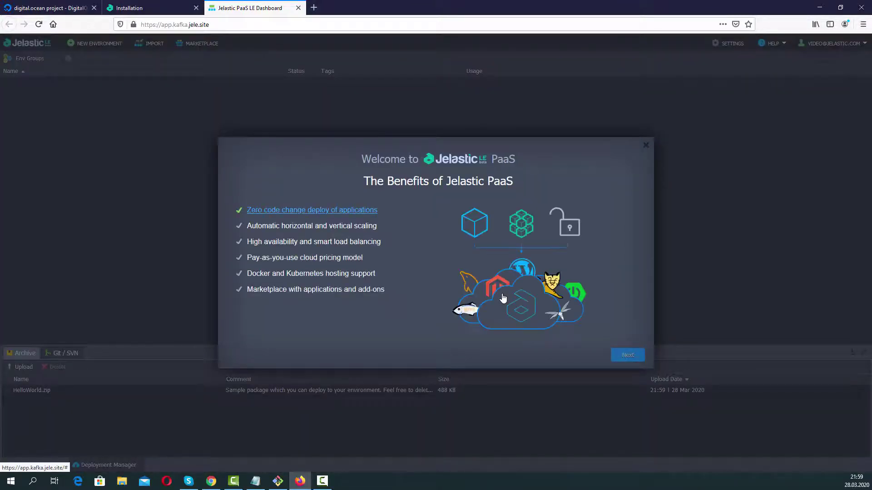
Finish the welcome tour and cancel the New Environment wizard.
click(621, 357)
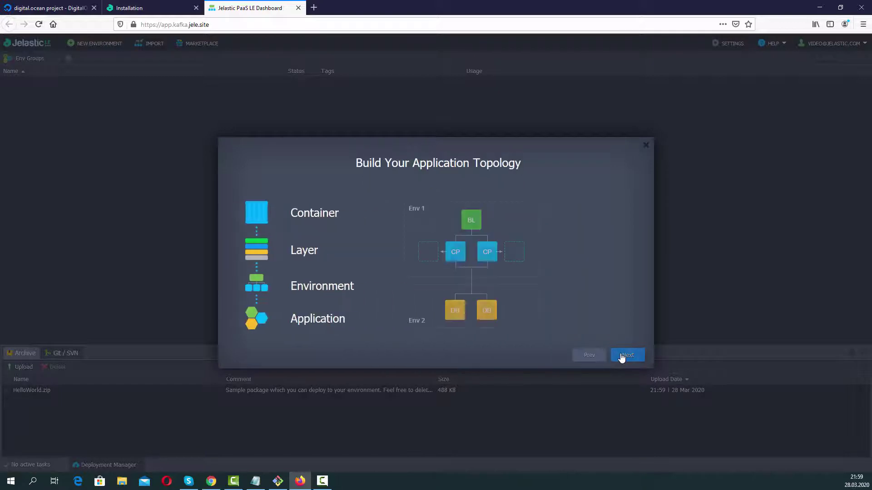
click(622, 357)
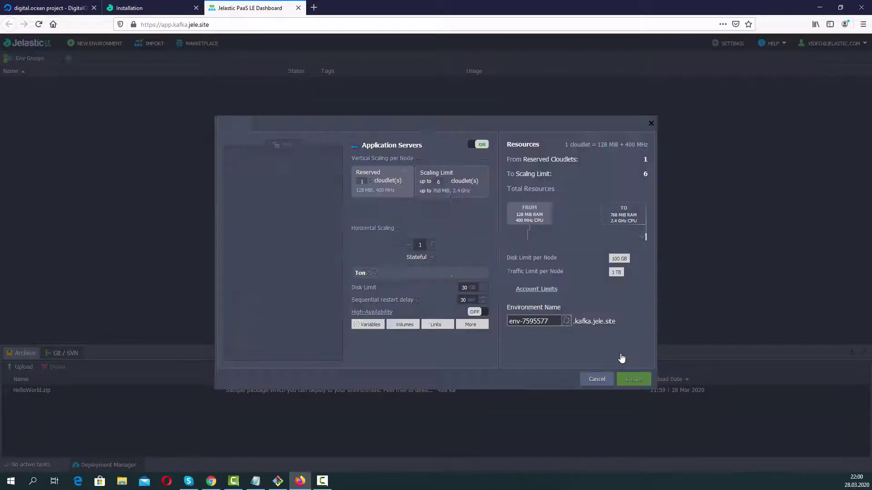
click(594, 378)
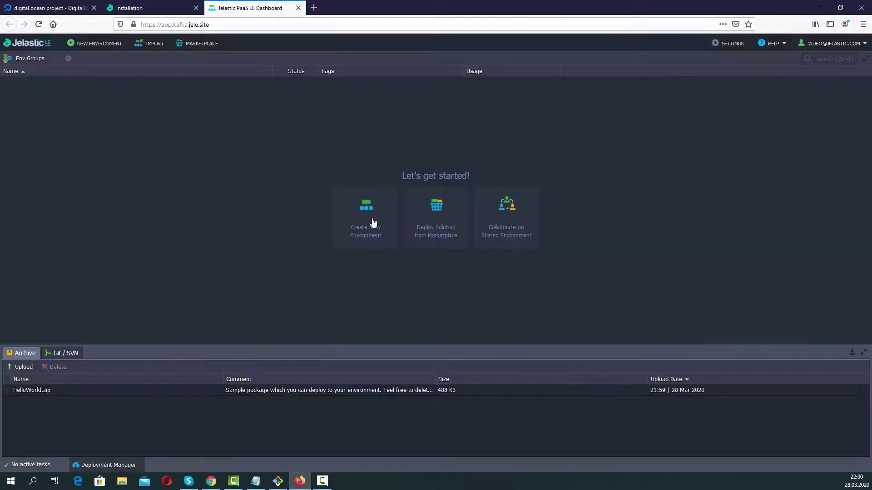
Install Docker Engine CE from the Marketplace as environment 'dockerbuild' and close the success message.
click(207, 52)
click(216, 138)
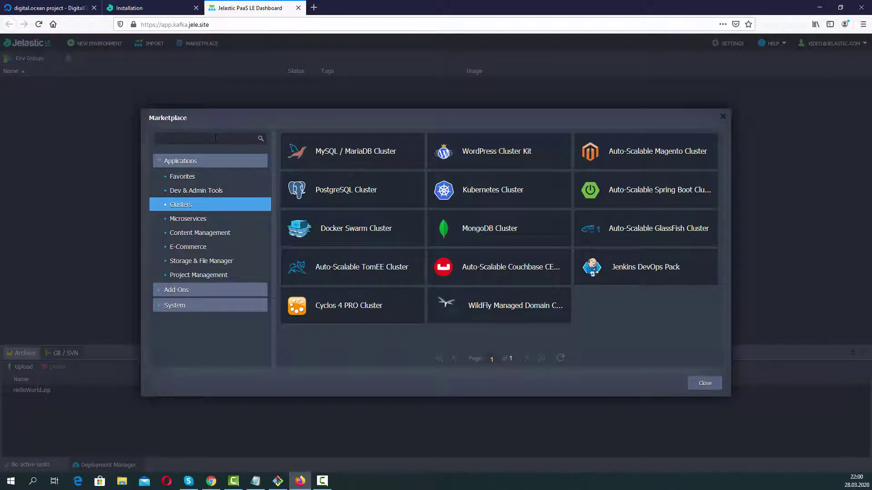
text(docker)
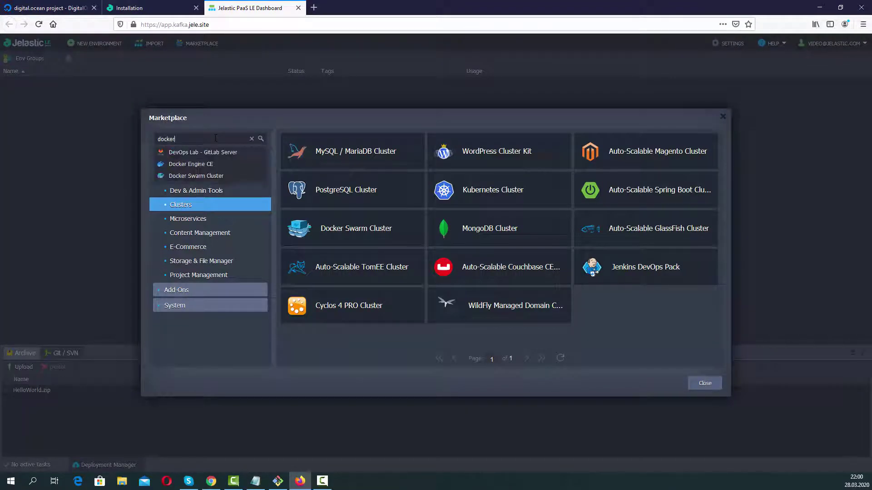
click(222, 165)
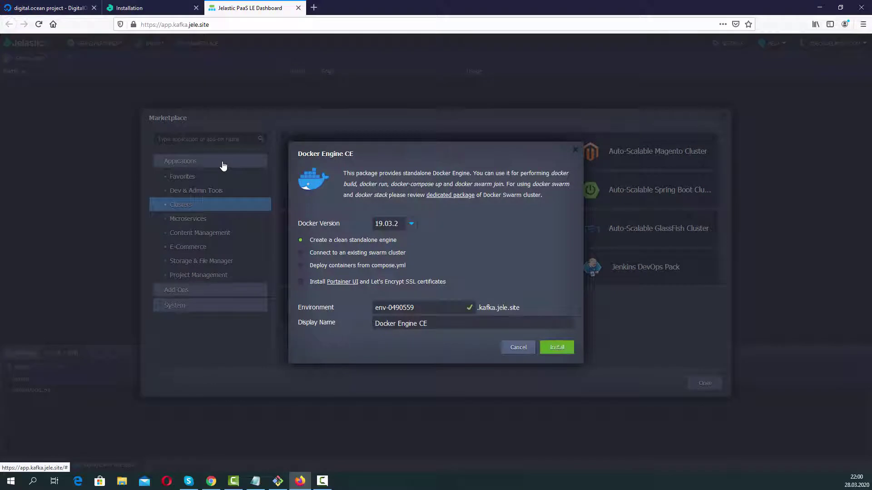
triple_click(393, 308)
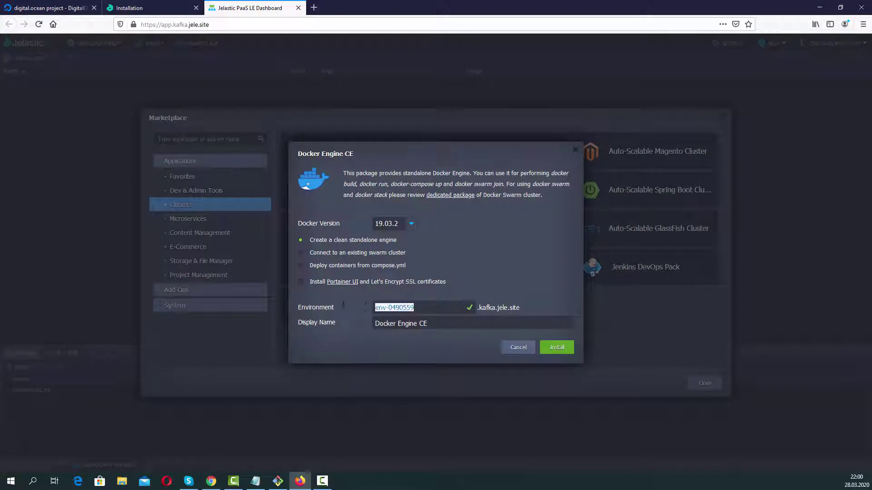
text(dockerbuild)
click(558, 348)
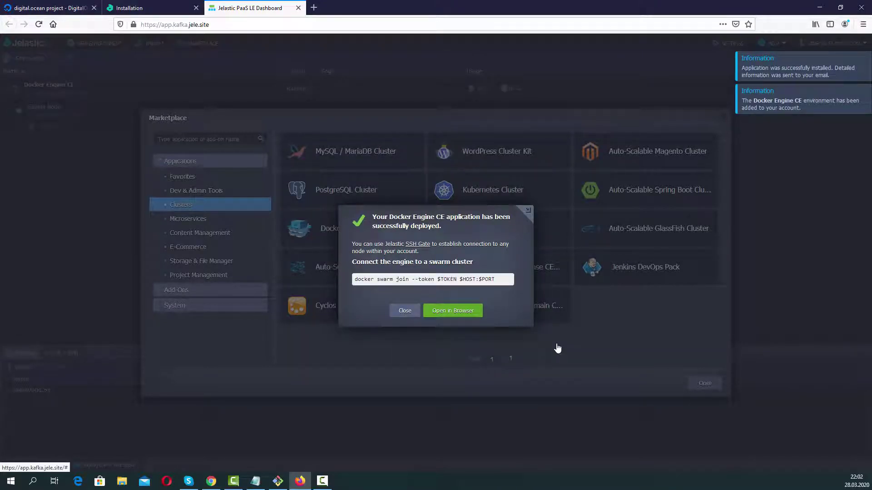
click(403, 310)
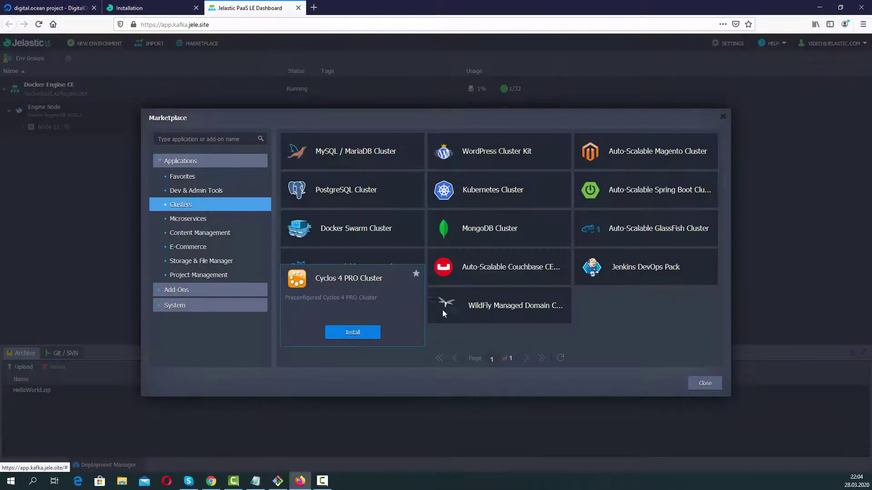
Open an enlarged Web SSH terminal on the engine node and clone kafka-image-building.
click(704, 383)
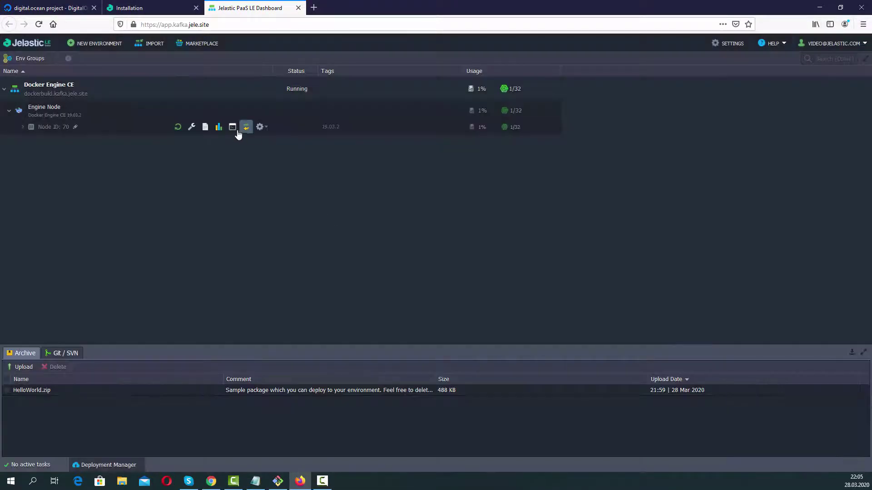
click(234, 129)
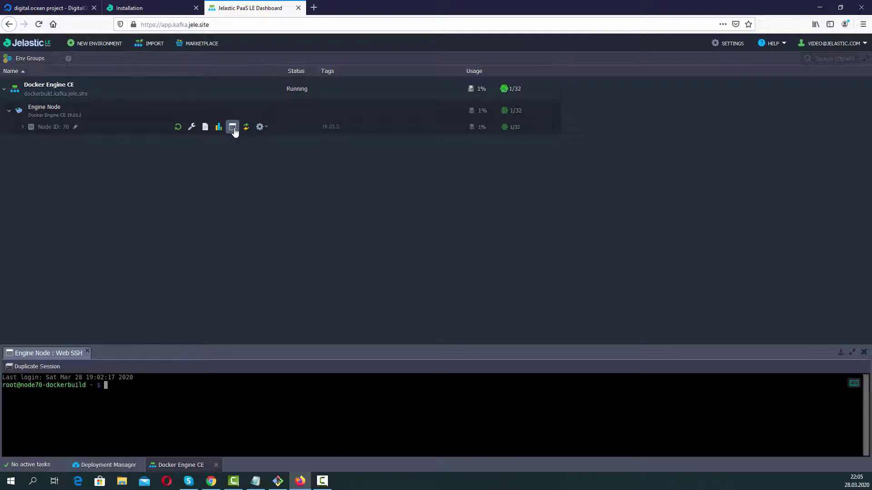
drag(381, 350, 384, 139)
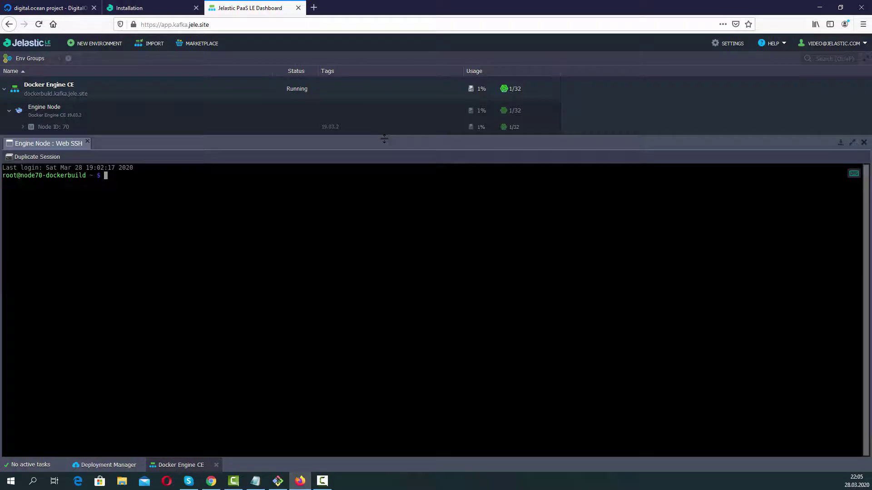
text(git clone https://github.com/jelastic/kafka-image-building)
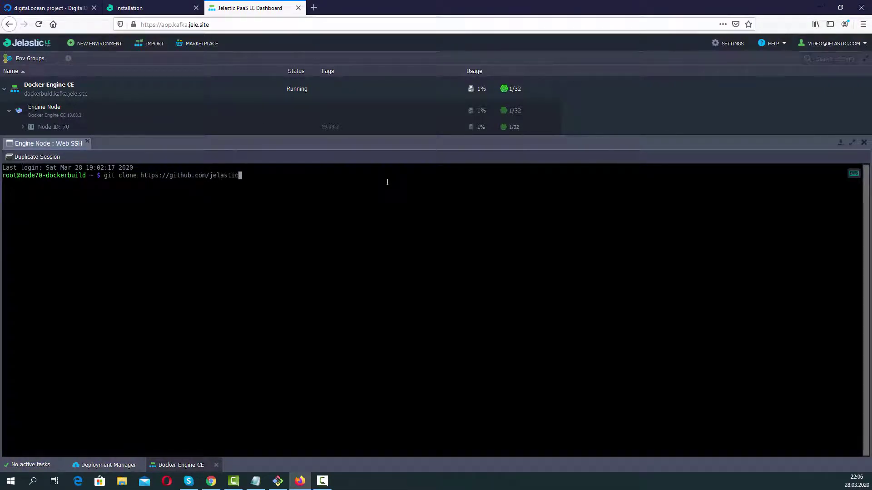
key(Return)
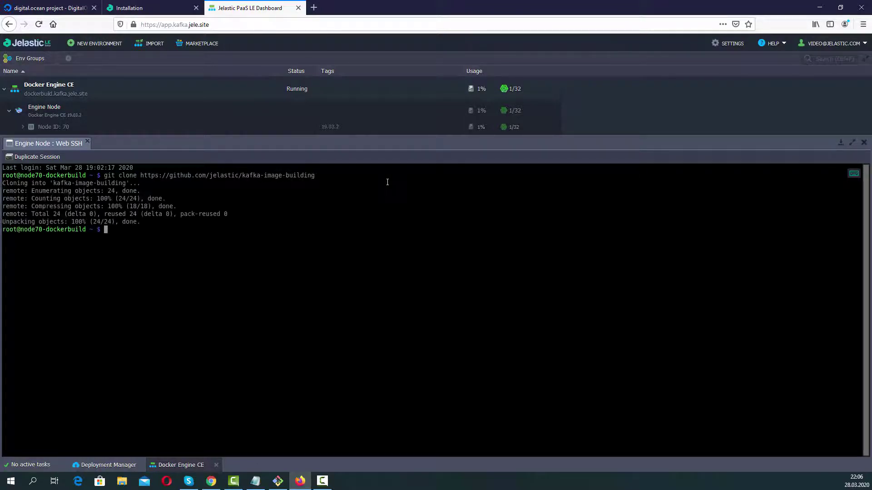
Enter the kafka-image-building folder and build the image tagged kafka:2.4.1.
text(cd)
key(Tab)
key(Return)
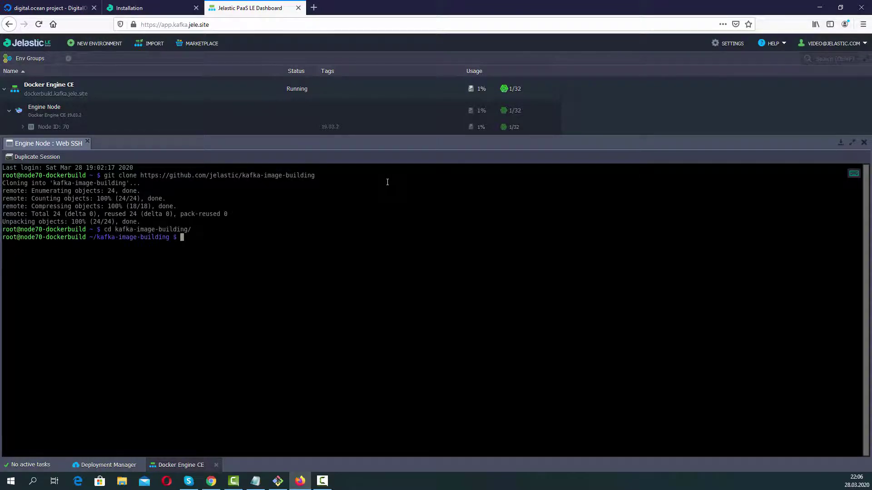
text(docker image build -t dockerhubacc/kafka:2.4.1 .)
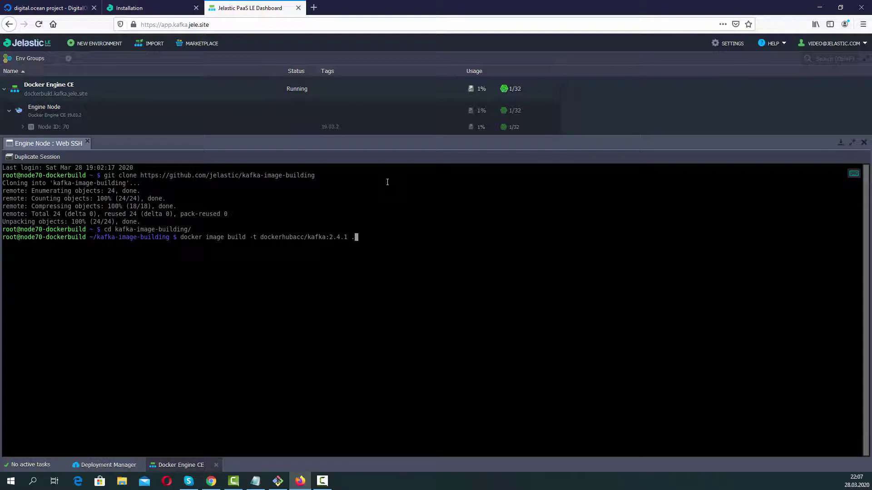
key(Return)
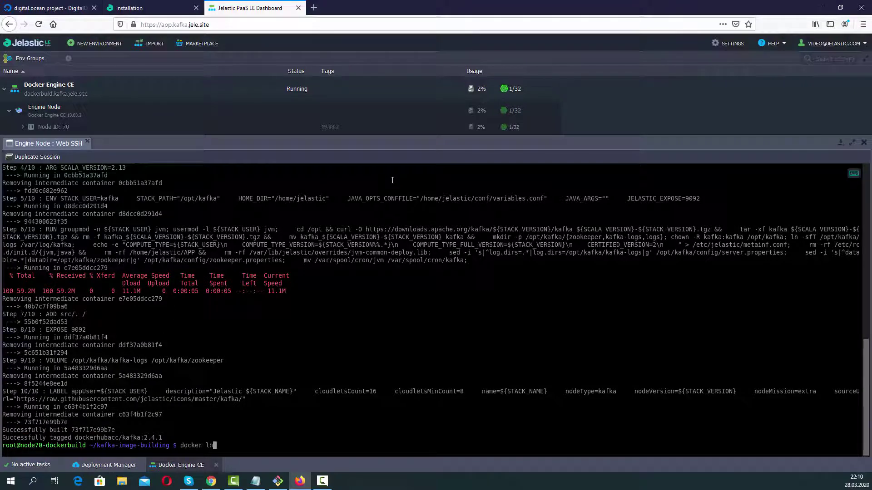
Log in to Docker Hub with the account username and password.
text(gin)
key(Return)
text(dockerhubacc)
key(Return)
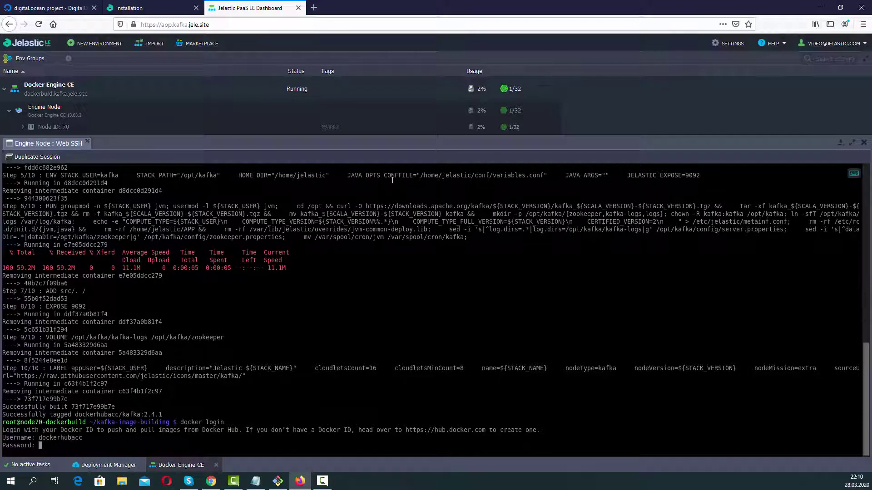
key(Return)
Push the kafka:2.4.1 image to Docker Hub and return to the installation credentials page.
text(docker image po)
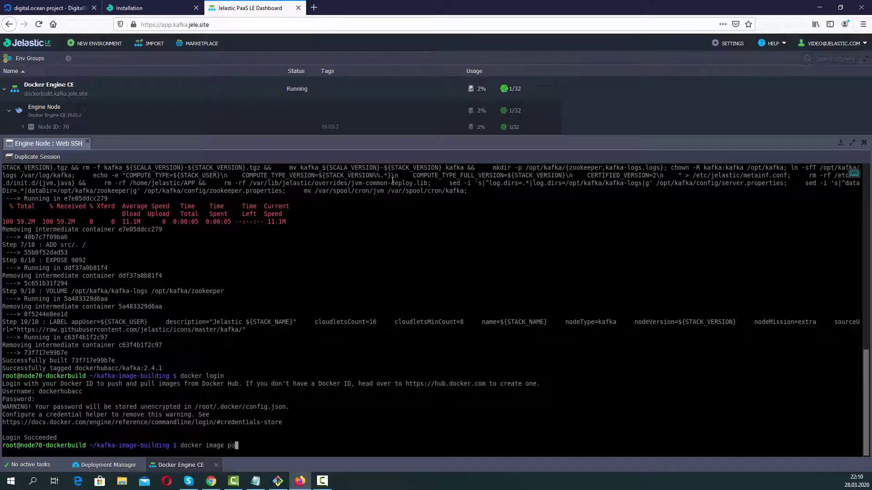
text(sh dockerhubacc/kafka:2.4.1)
key(Return)
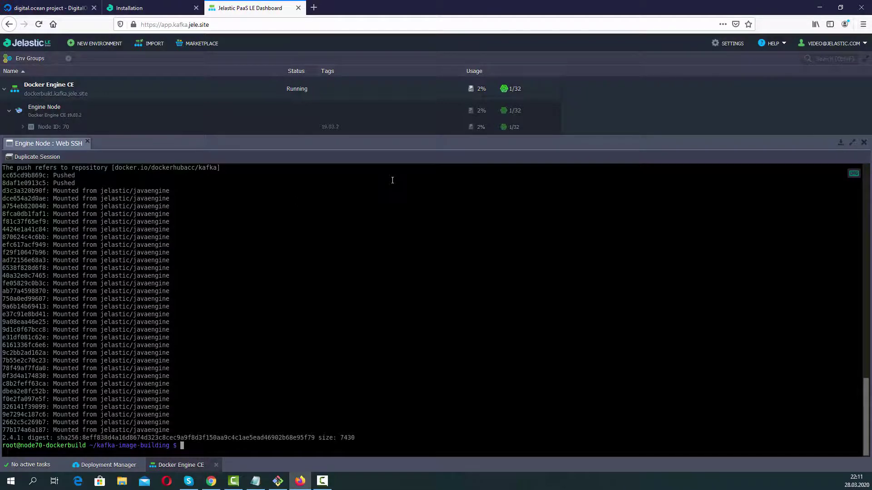
click(136, 8)
Copy the admin password and sign in to the Cluster Admin Panel with it.
double_click(336, 195)
right_click(336, 196)
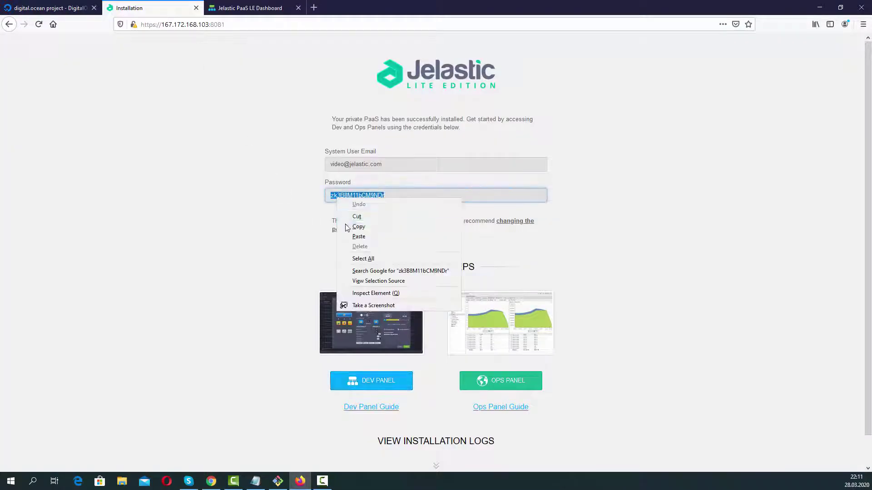
click(359, 224)
click(516, 389)
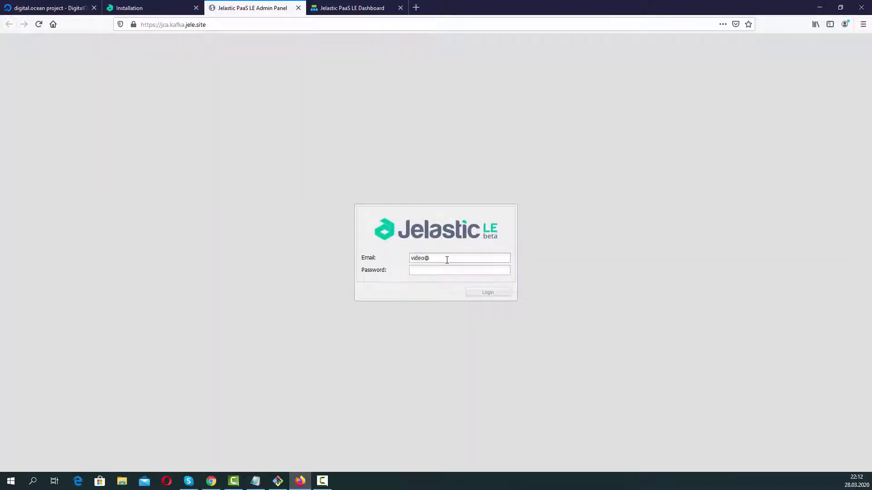
key(ctrl+v)
click(484, 294)
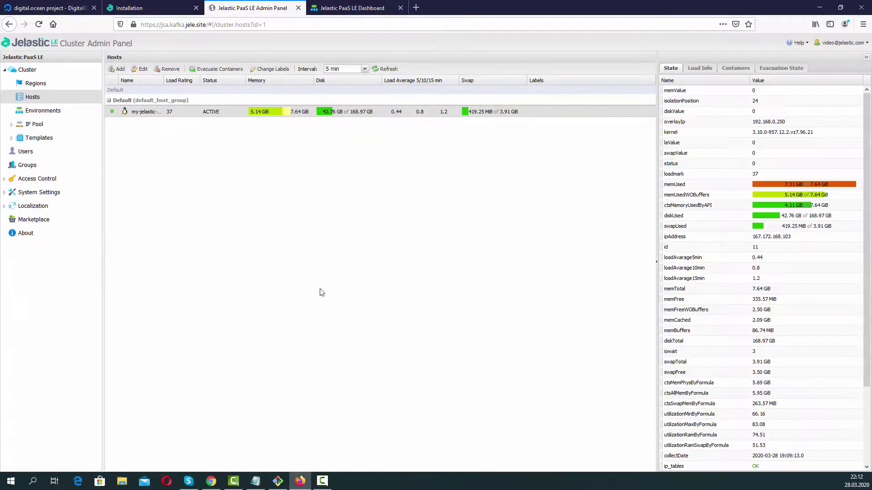
Add a template from the Docker Hub kafka repository with tag 2.4.1 as default.
click(49, 138)
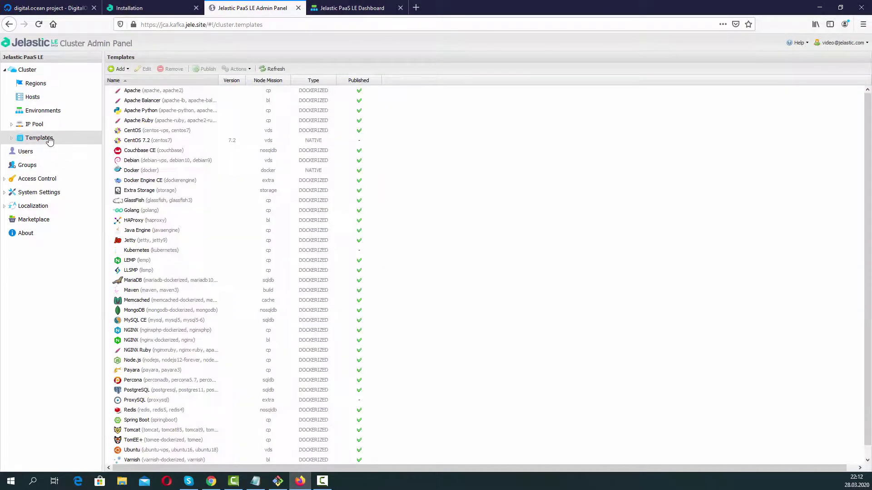
click(119, 69)
click(132, 81)
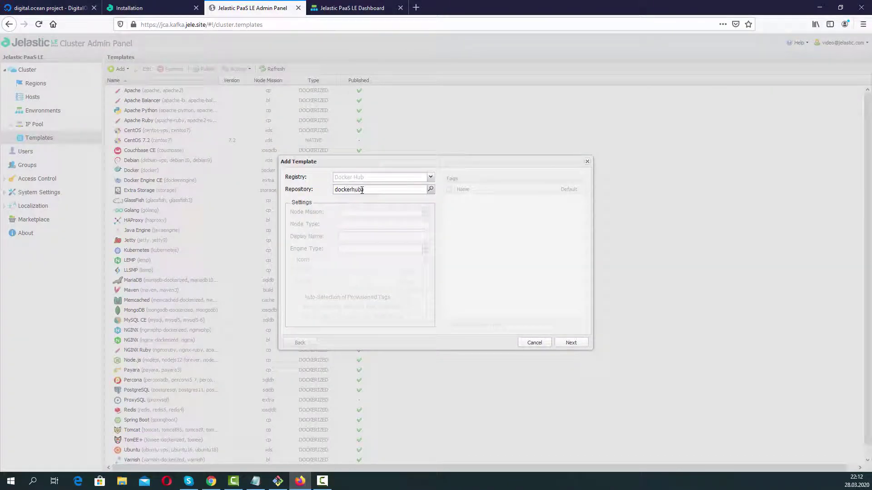
click(430, 191)
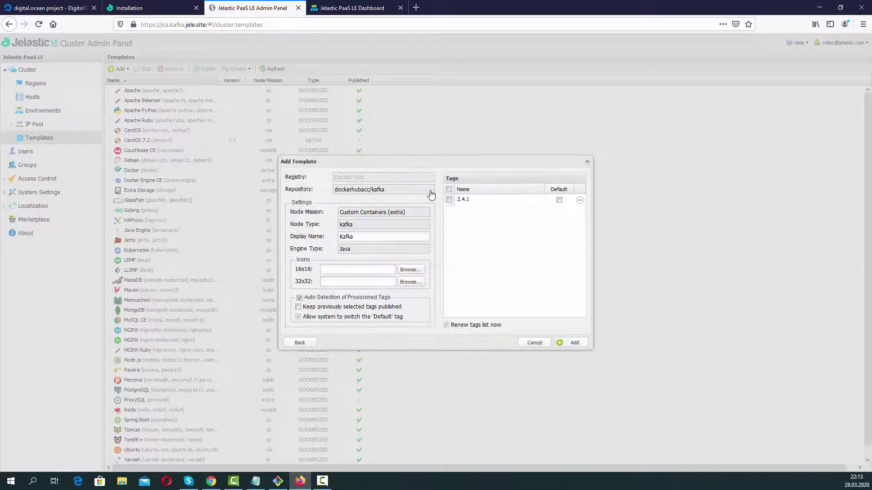
click(449, 200)
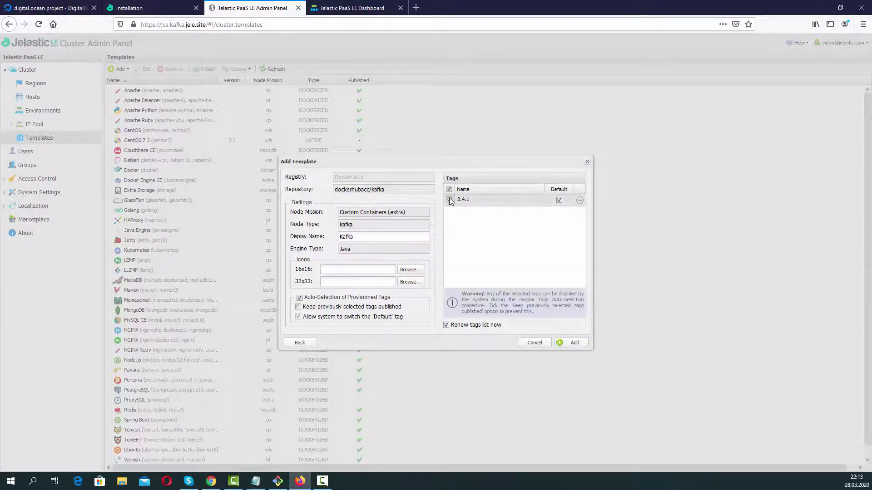
click(560, 343)
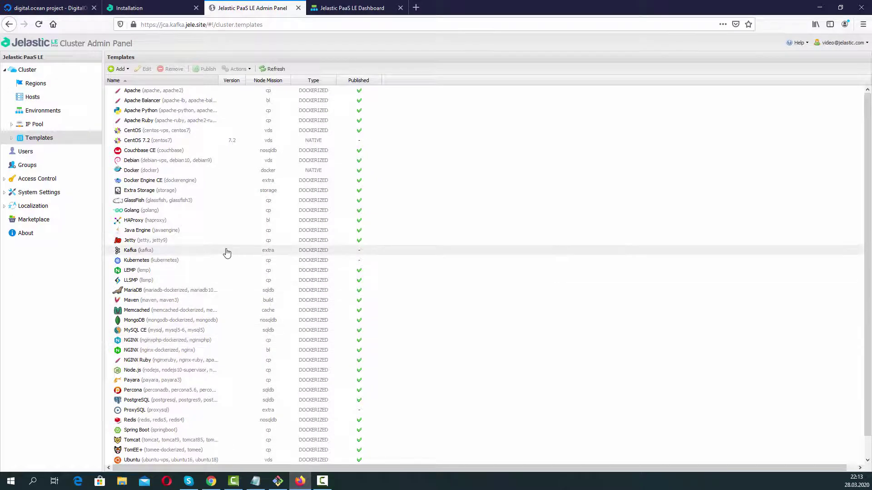
Preview the unpublished Kafka template in the dashboard.
click(225, 250)
click(236, 68)
mouse_move(261, 92)
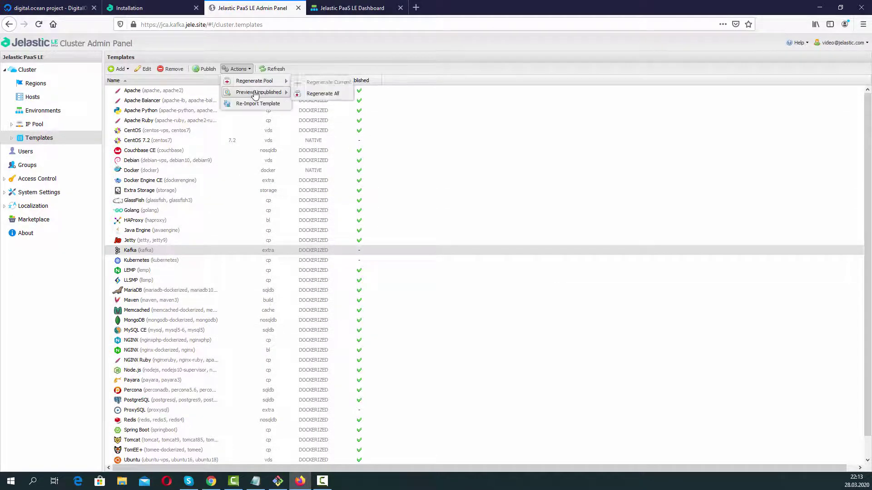
click(311, 96)
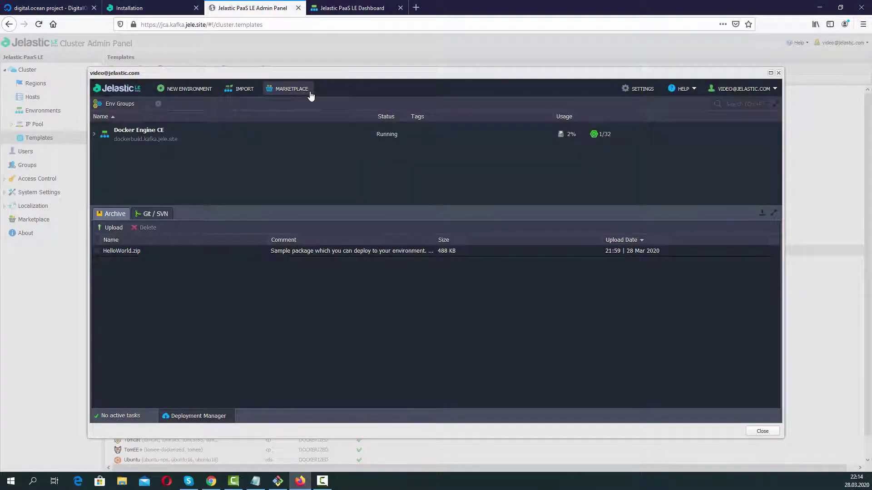
Create environment 'kafka' with one Kafka node in place of Tomcat.
click(208, 91)
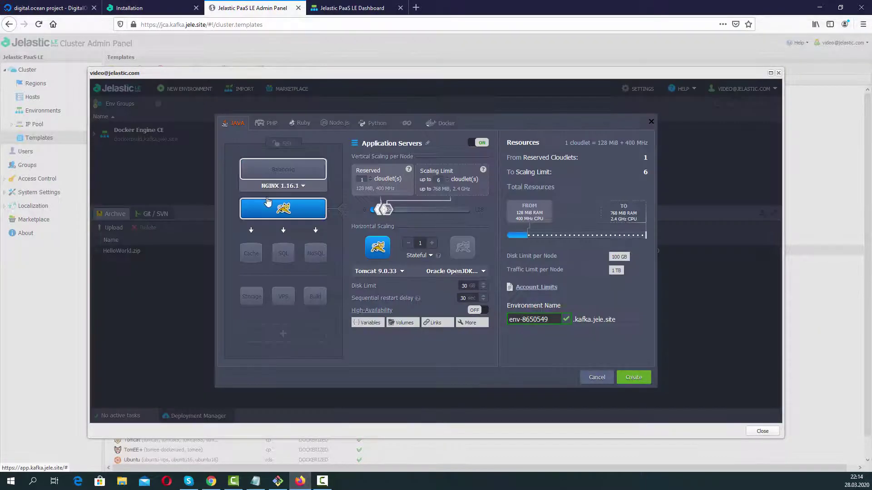
click(268, 201)
click(302, 338)
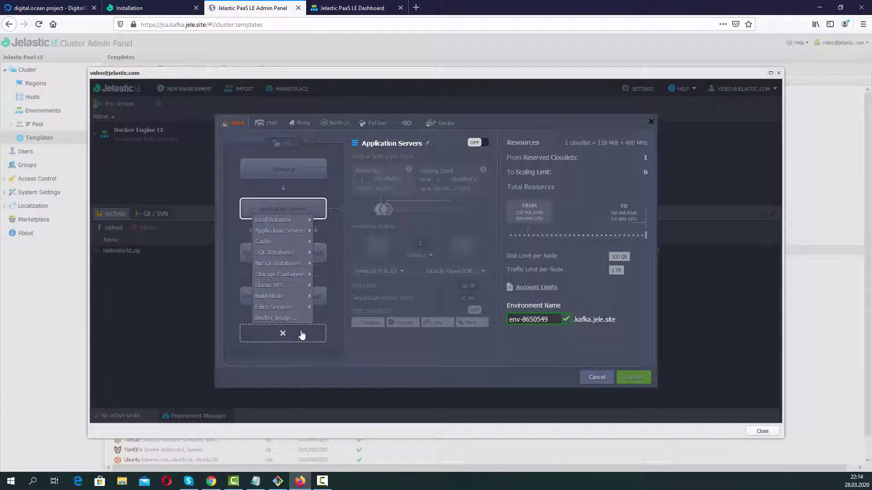
mouse_move(295, 307)
click(323, 321)
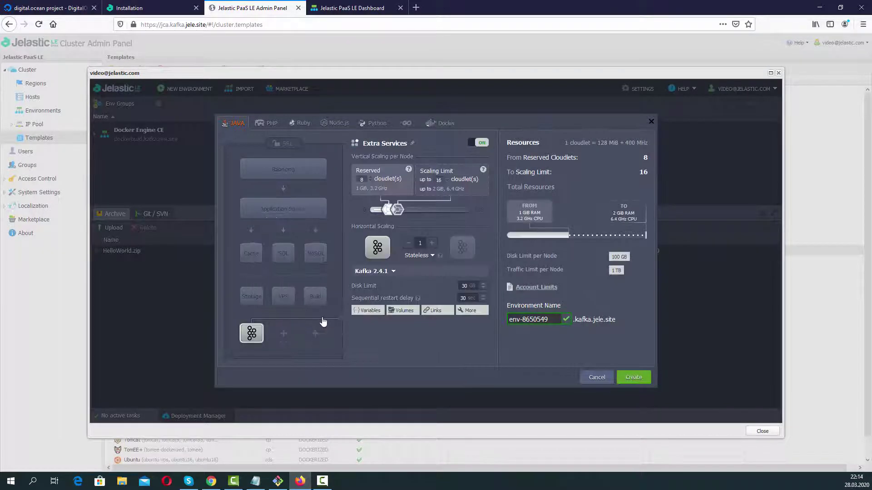
drag(551, 319, 486, 316)
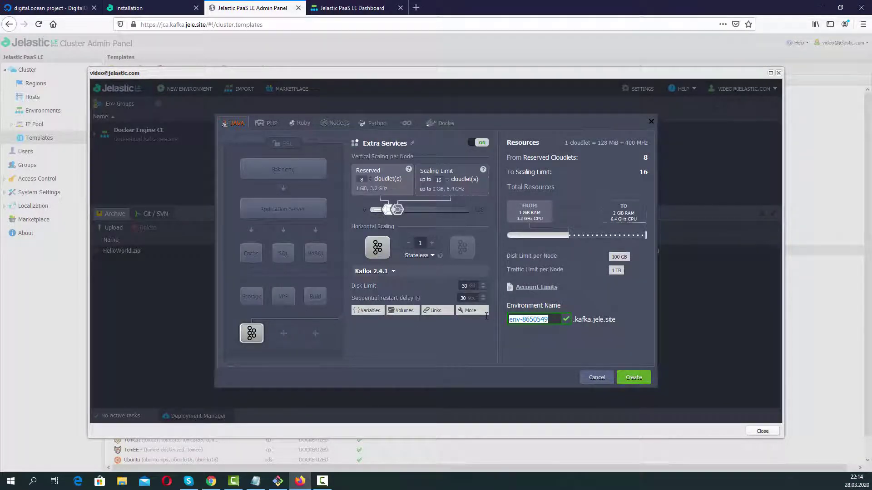
text(kafka)
click(633, 377)
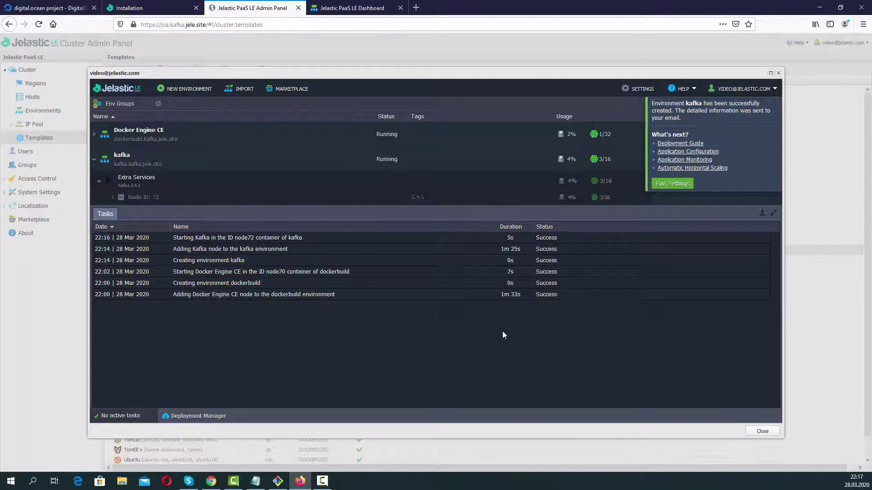
In a Web SSH terminal on the Kafka node, clone the kafka-image-building repository and enter its folder.
click(323, 182)
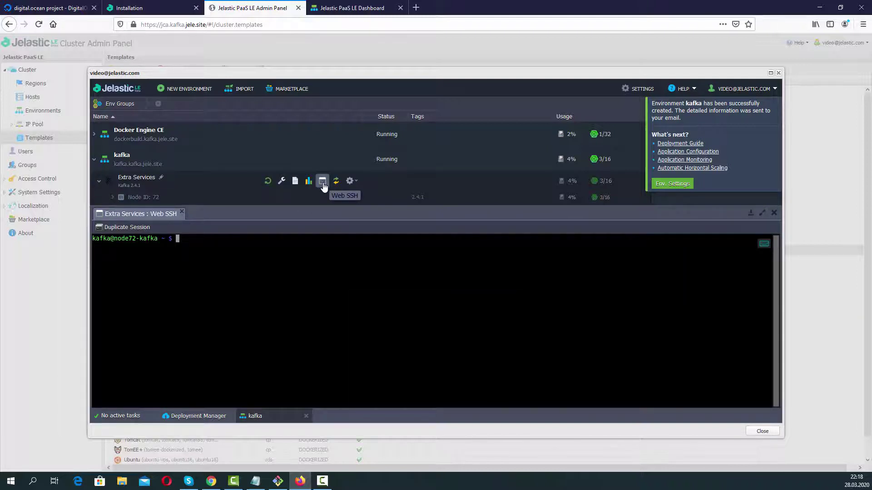
text(git clone https://github.com/jelastic)
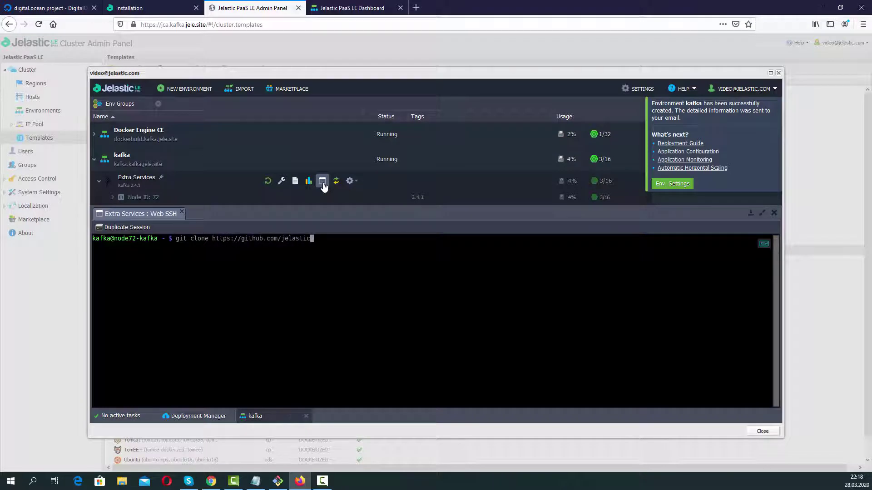
text(/kafka-image-building)
key(Return)
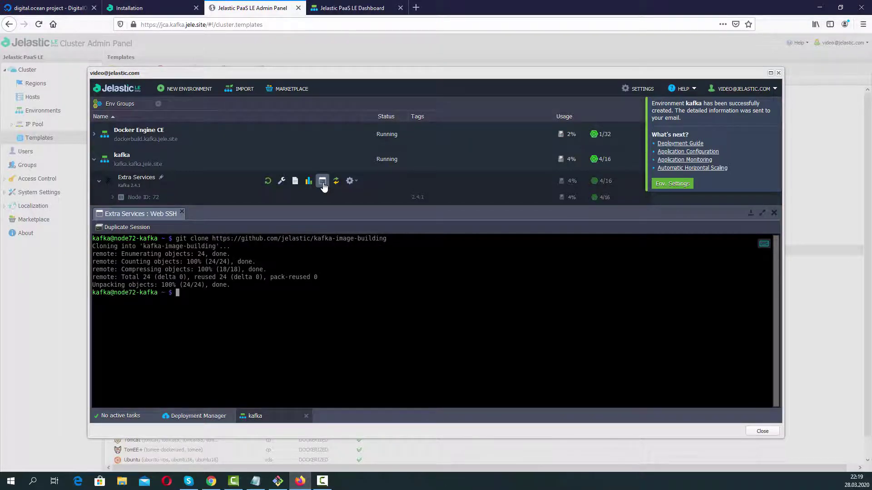
text(cd kafka-image-building/)
key(Return)
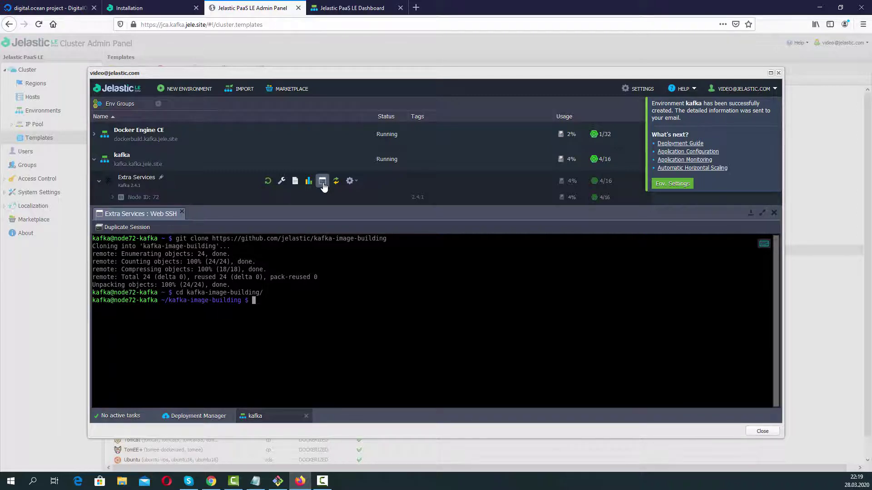
Run new-topic.sh to create test-topic, then start producer.sh.
text(sh new-topic.sh)
key(Return)
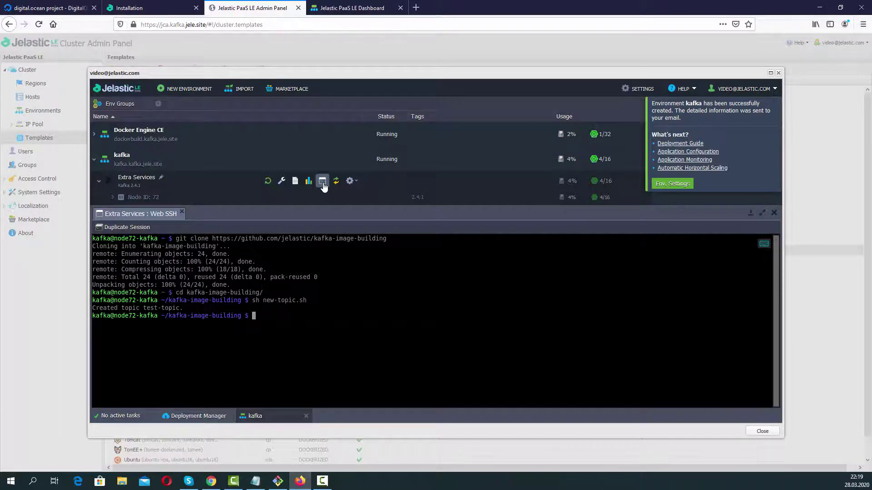
text(sh producer.sh)
key(Return)
Start consumer.sh from kafka-image-building in a duplicate terminal session.
click(136, 228)
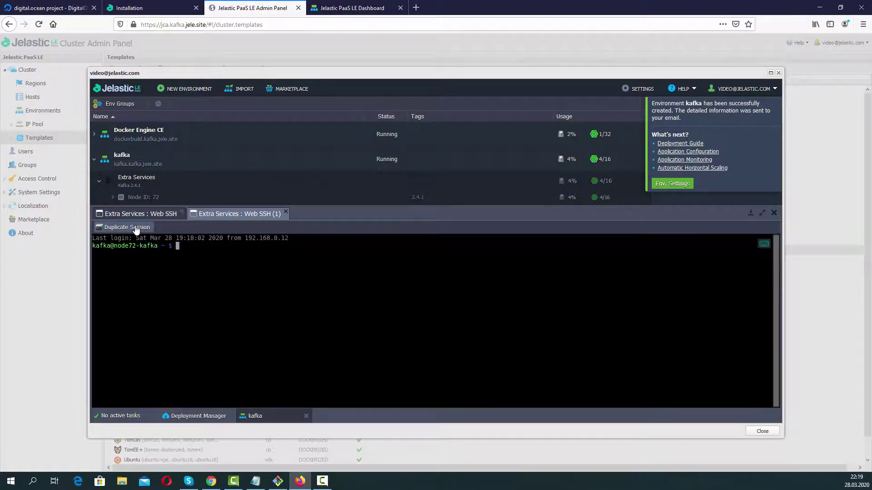
text(cd k)
key(Tab)
key(Return)
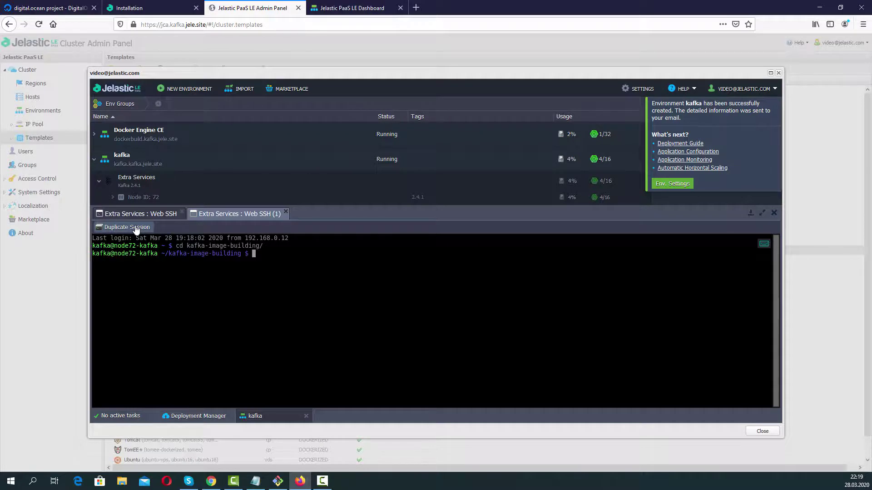
text(sh con)
key(Tab)
key(Return)
Send 'Test message1' and 'KafkaBroker is workable. Congratulations!' from the producer, confirm both in the consumer, and close the dashboard.
click(133, 215)
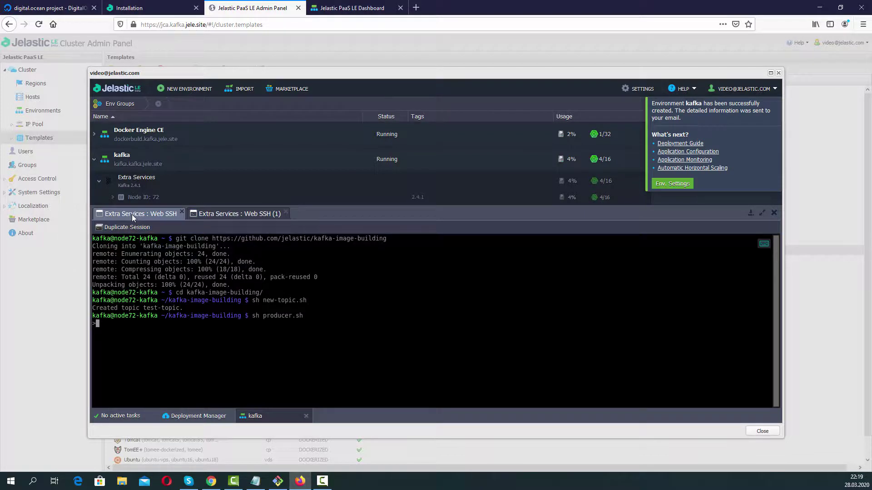
text(Test message1)
key(Return)
click(211, 215)
click(147, 217)
text(KafkaBroker is workable. )
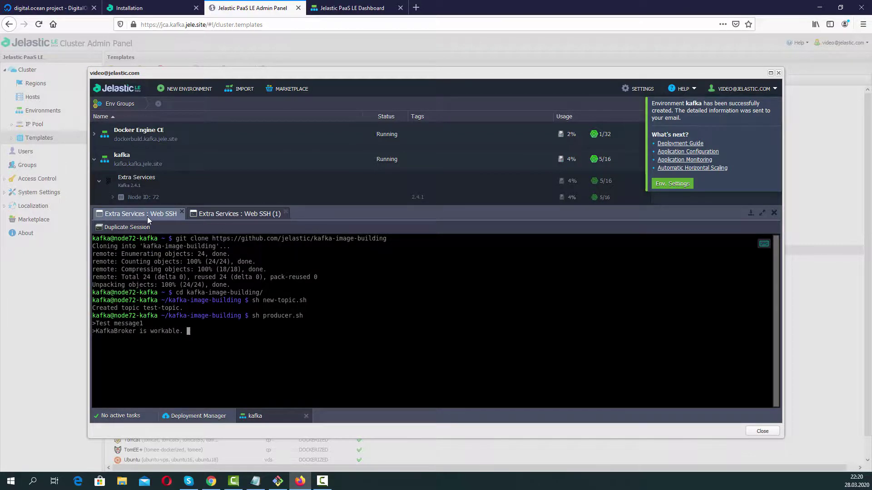
text(Congratulations!)
key(Return)
click(205, 216)
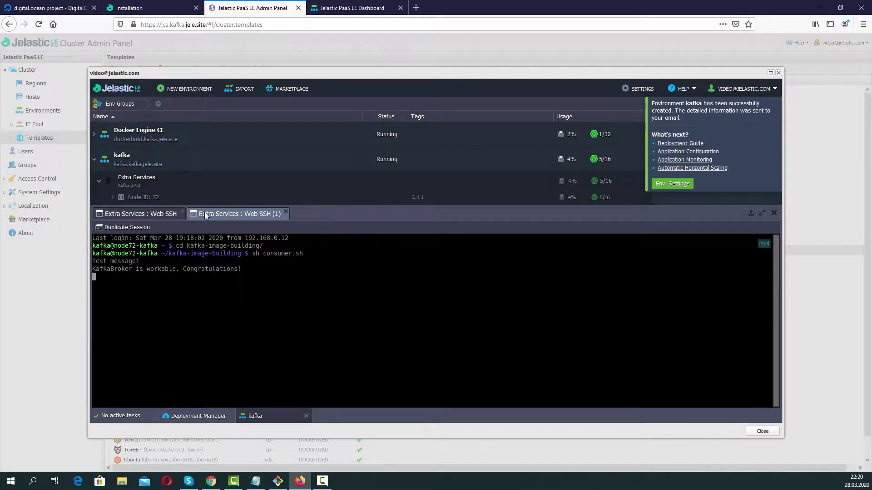
click(762, 432)
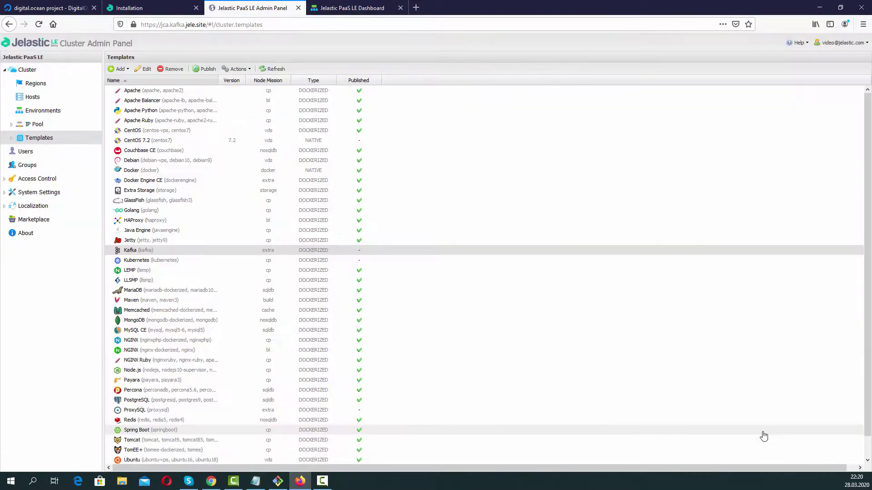
Publish the Kafka template, then close the old Web SSH panel on the user dashboard.
click(204, 72)
click(430, 273)
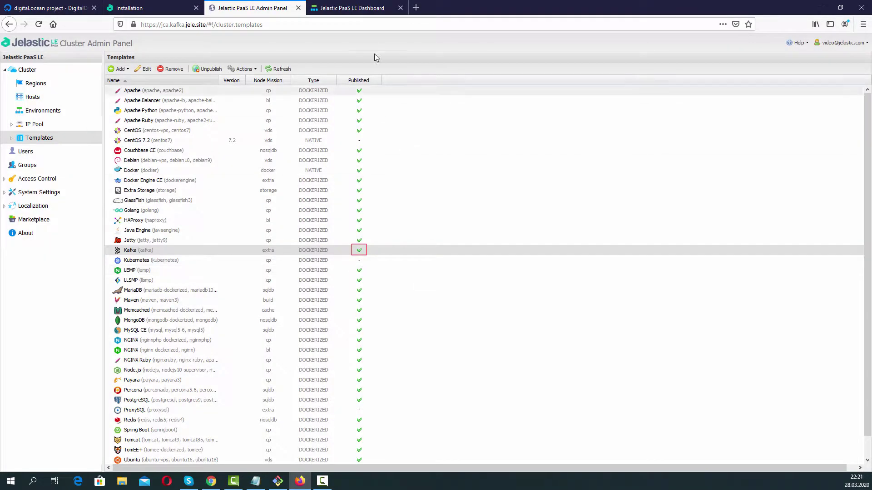
click(352, 7)
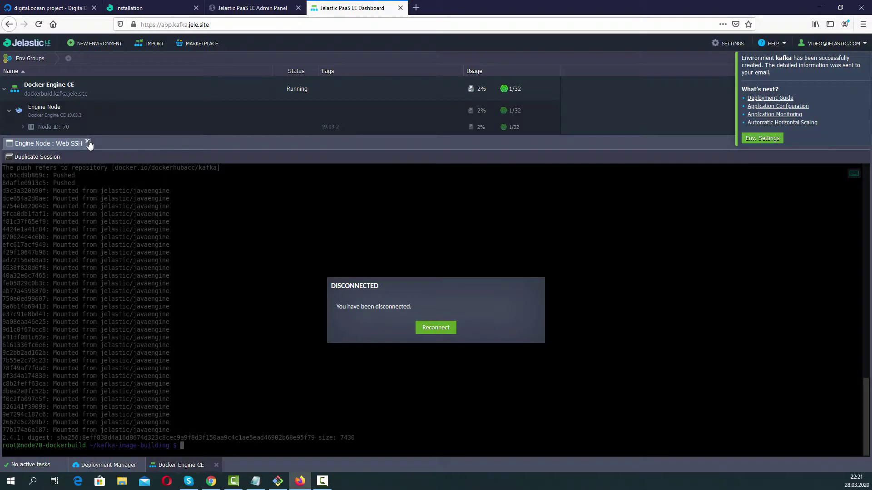
click(87, 142)
Start a new environment and check that Kafka 2.4.1 appears under Extra Services.
click(95, 46)
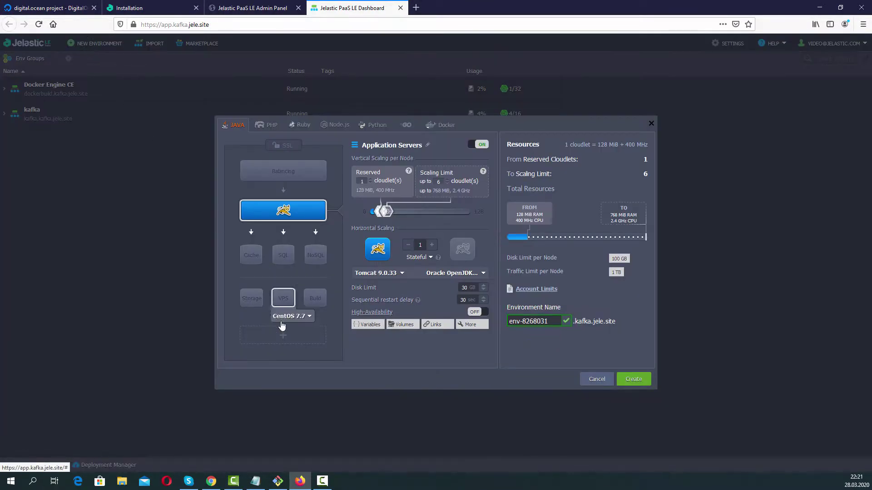
click(283, 336)
mouse_move(292, 438)
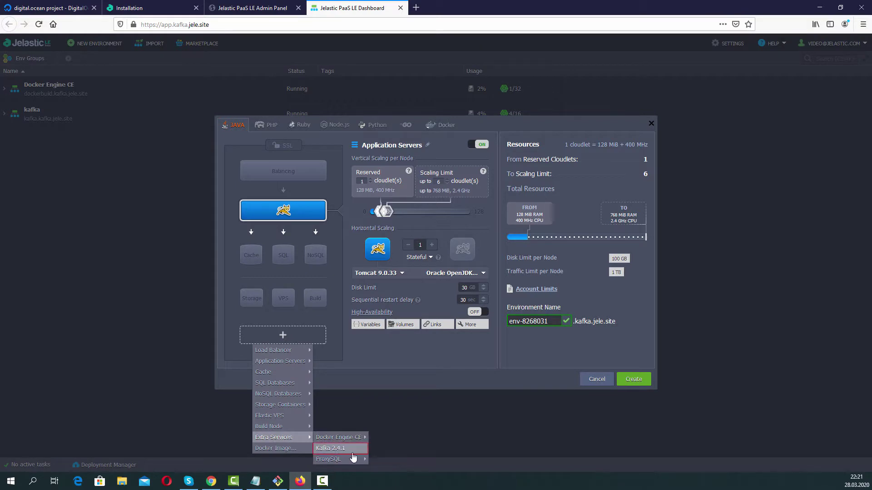